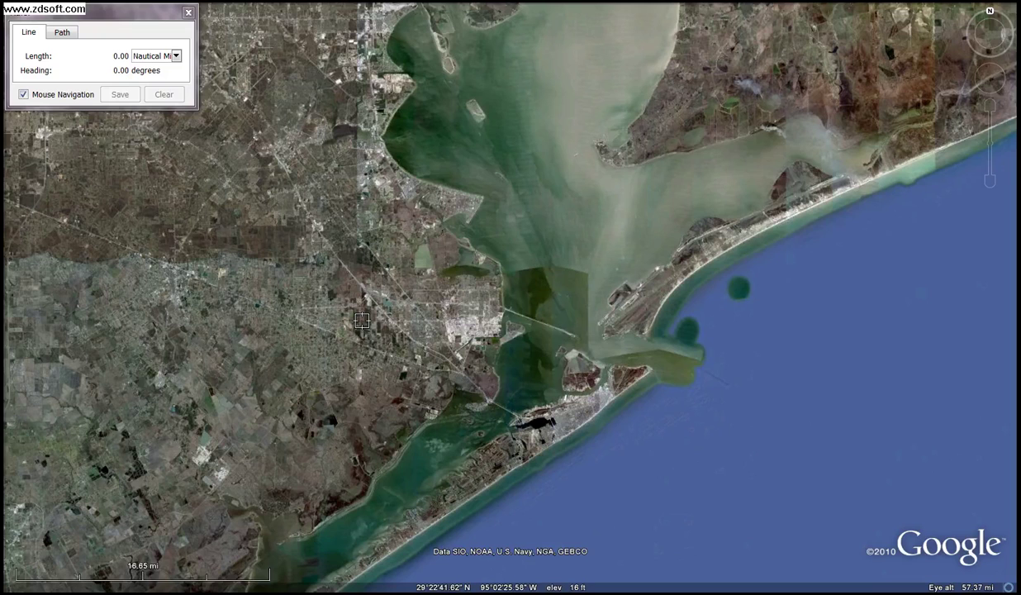
Measure the course line from the departure point to the coast: 25.64 nm at 142.09°.
{"action": "left_click", "coordinate": [253, 80]}
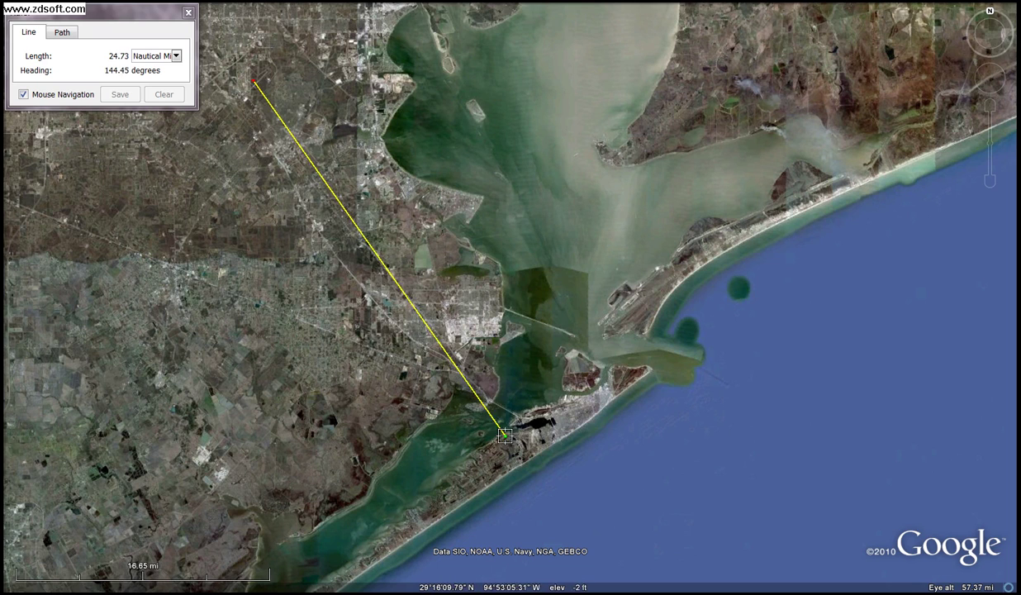
{"action": "left_click", "coordinate": [529, 439]}
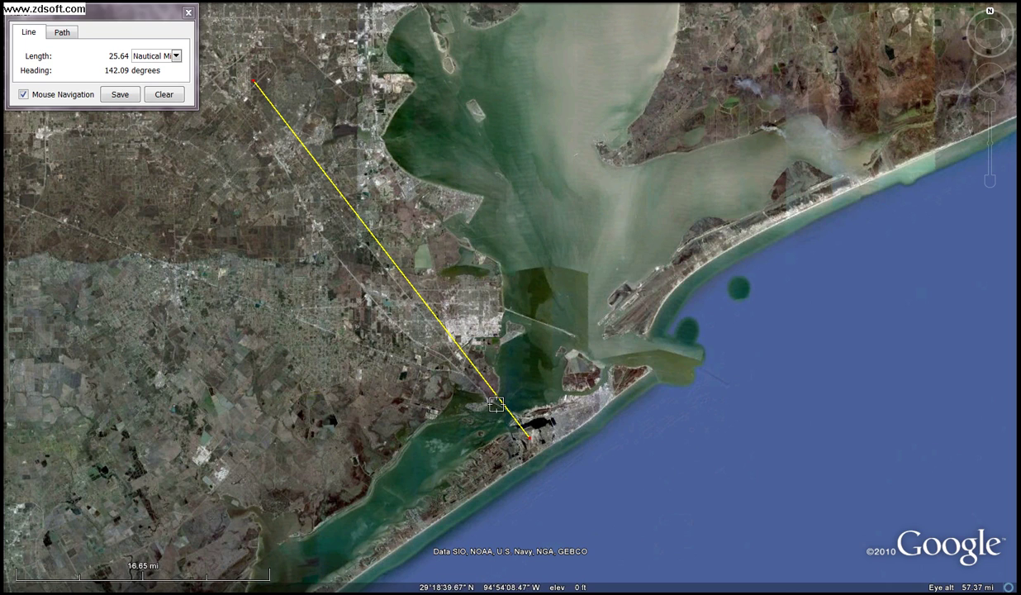
{"action": "left_click", "coordinate": [529, 445]}
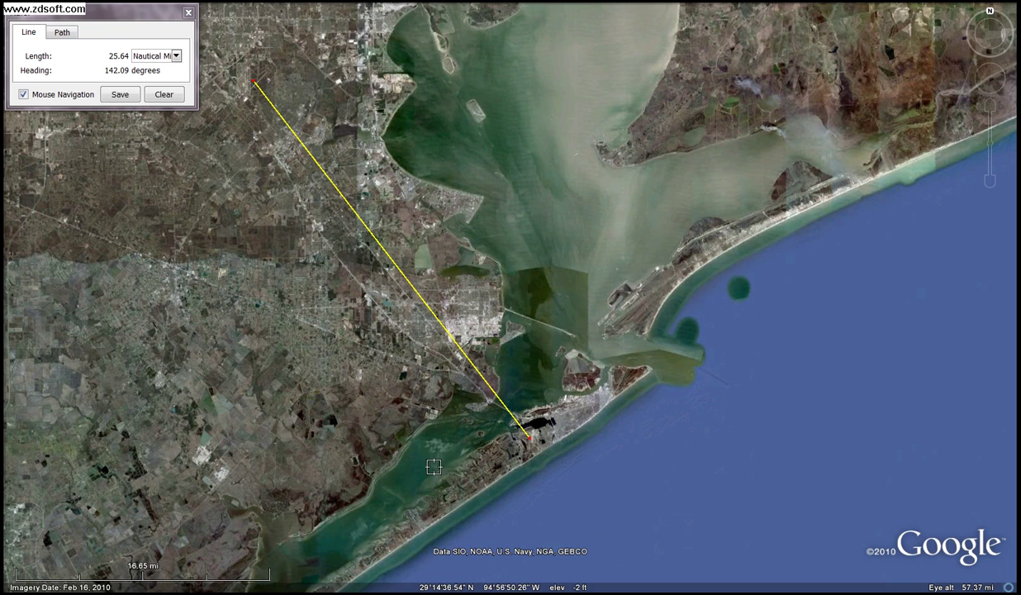
{"action": "key", "text": "alt+Tab"}
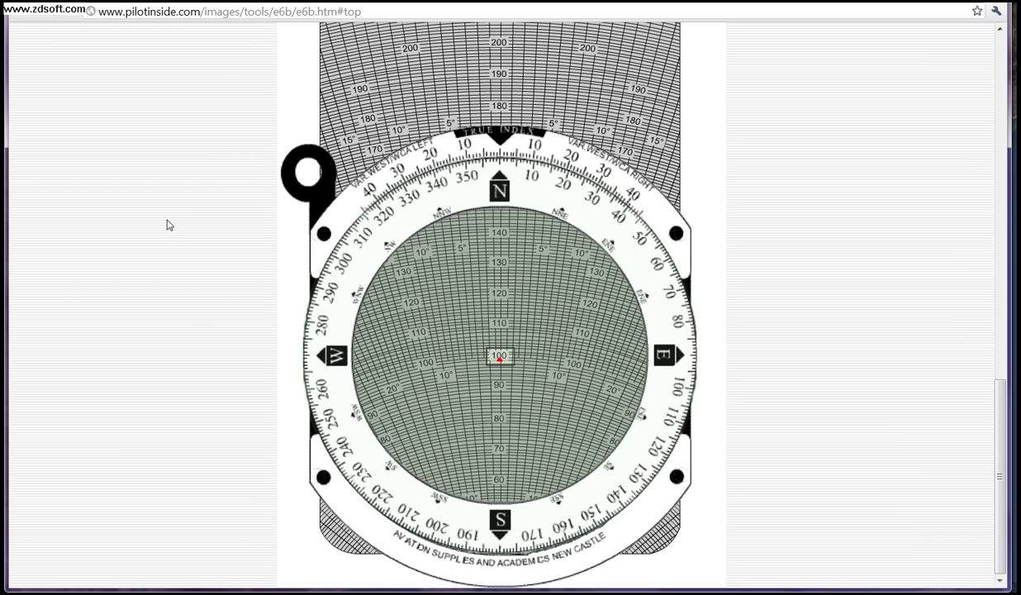
Select the HOU 3000 ft forecast wind 0515 on the Winds Aloft page.
{"action": "left_click", "coordinate": [196, 3]}
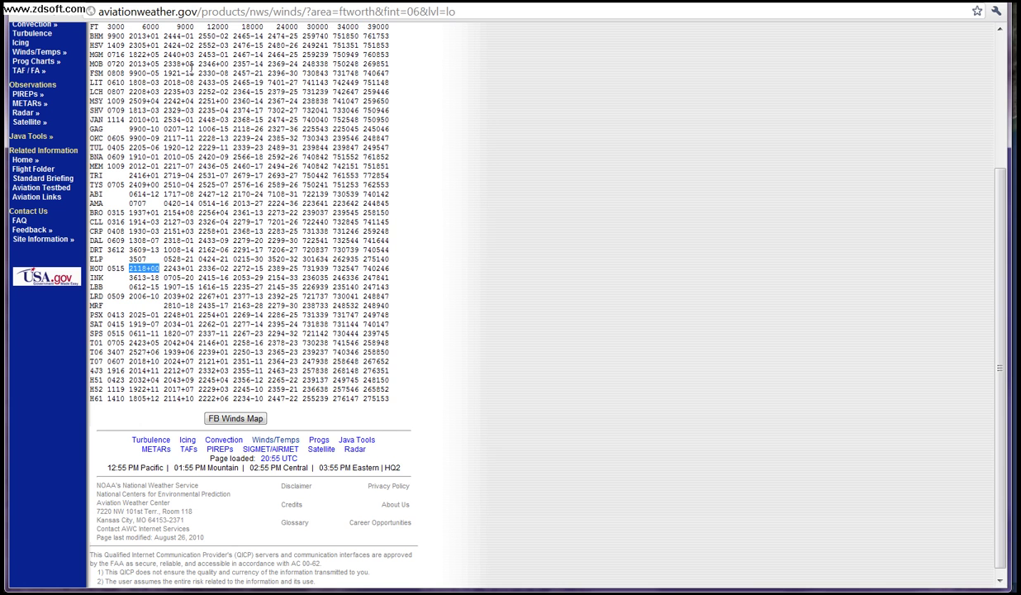
{"action": "scroll", "coordinate": [187, 130], "scroll_direction": "up", "scroll_amount": 3}
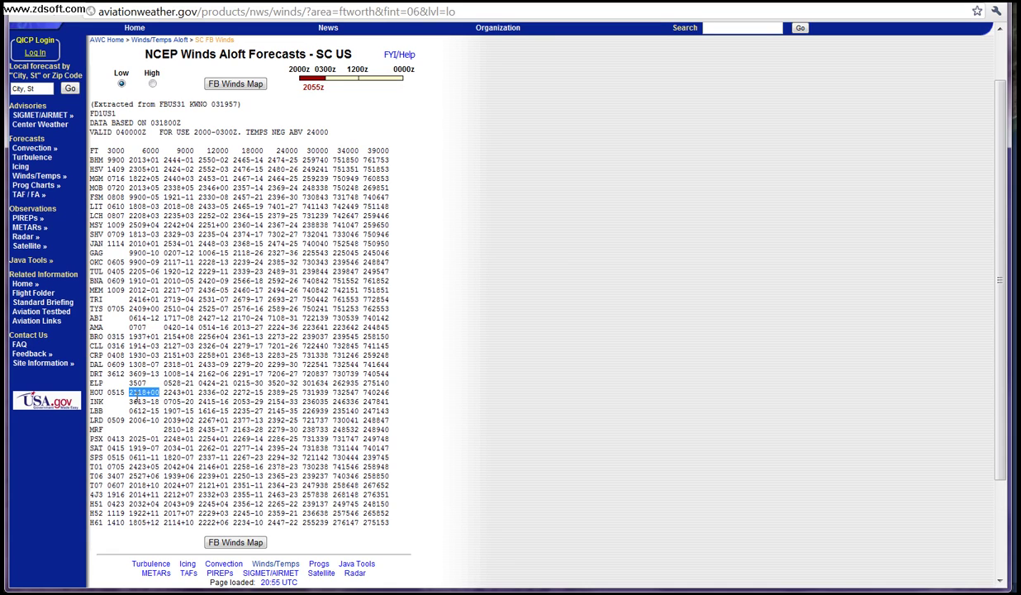
{"action": "double_click", "coordinate": [114, 392]}
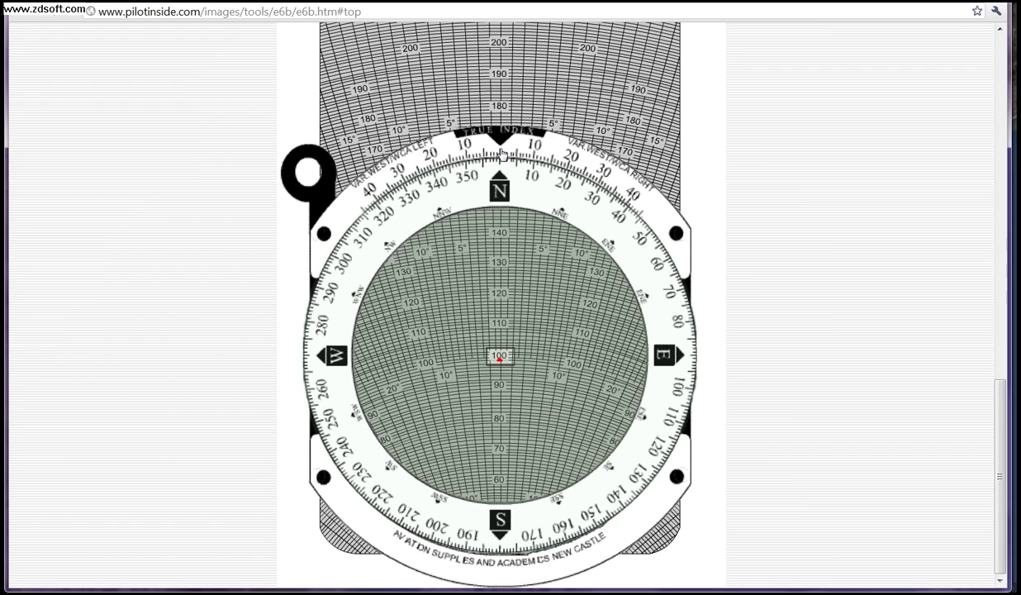
Nudge the compass ring, slide the grid to 120 and back to 100, then return to Winds Aloft.
{"action": "left_click", "coordinate": [461, 166]}
{"action": "left_click", "coordinate": [441, 180]}
{"action": "left_click_drag", "start_coordinate": [436, 189], "coordinate": [417, 210]}
{"action": "left_click", "coordinate": [669, 229]}
{"action": "left_click_drag", "start_coordinate": [669, 230], "coordinate": [645, 288]}
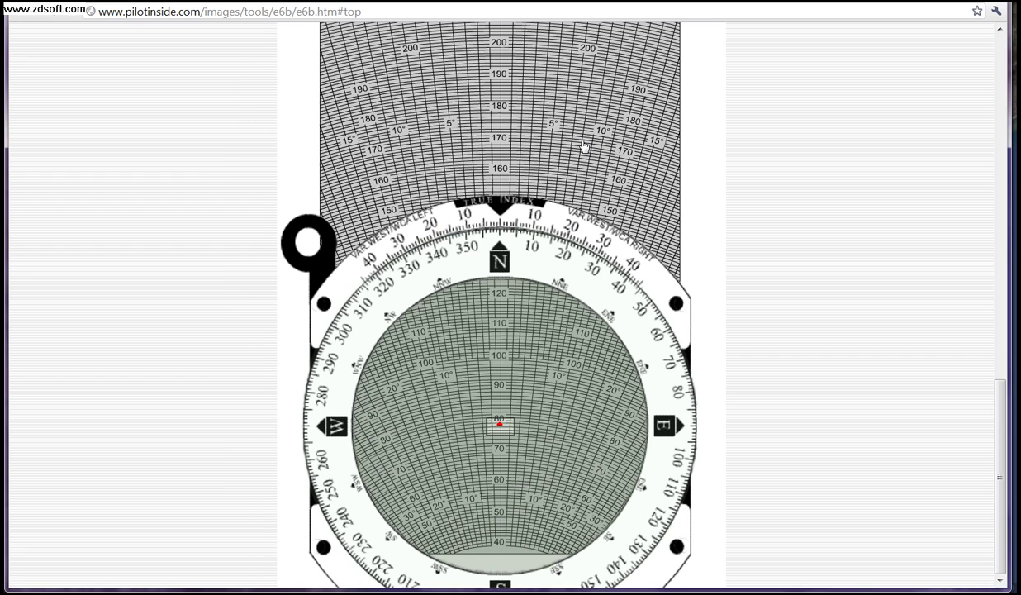
{"action": "left_click_drag", "start_coordinate": [672, 309], "coordinate": [674, 234]}
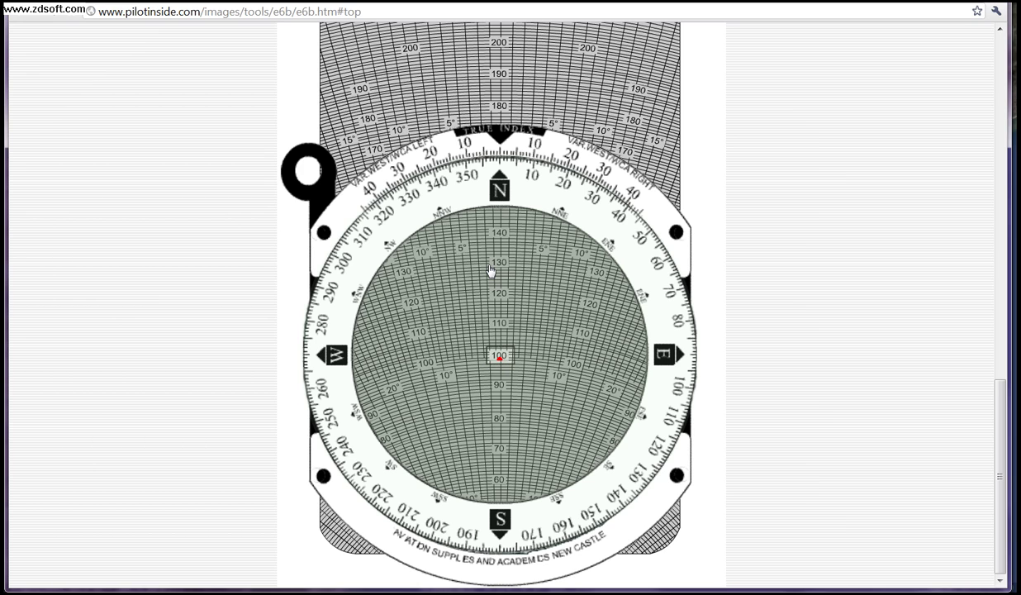
{"action": "left_click", "coordinate": [201, 3]}
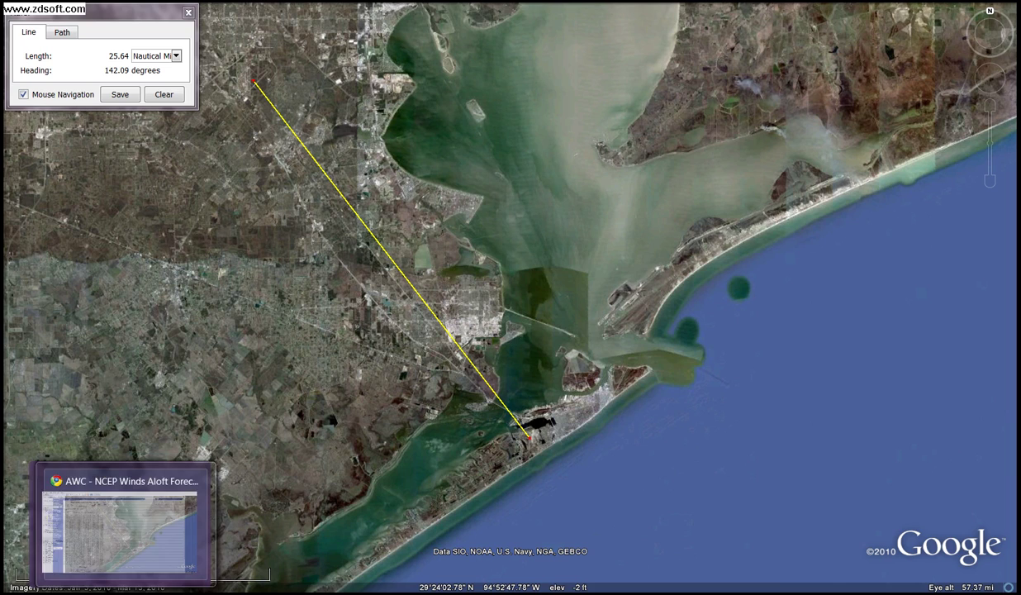
Check the Google Earth course line, then come back to the E6B flight computer page.
{"action": "left_click", "coordinate": [50, 588]}
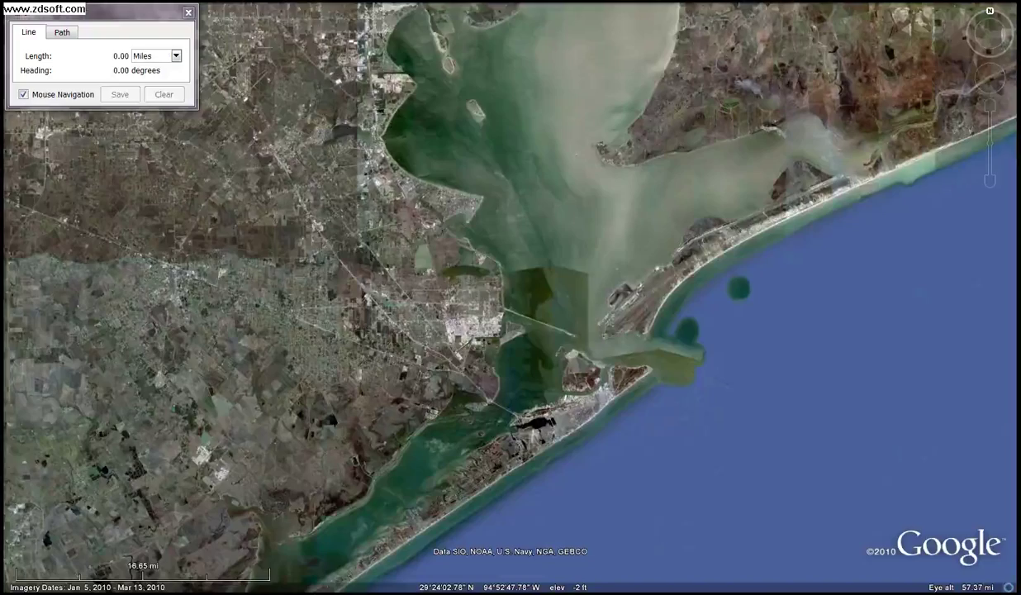
{"action": "left_click", "coordinate": [151, 590]}
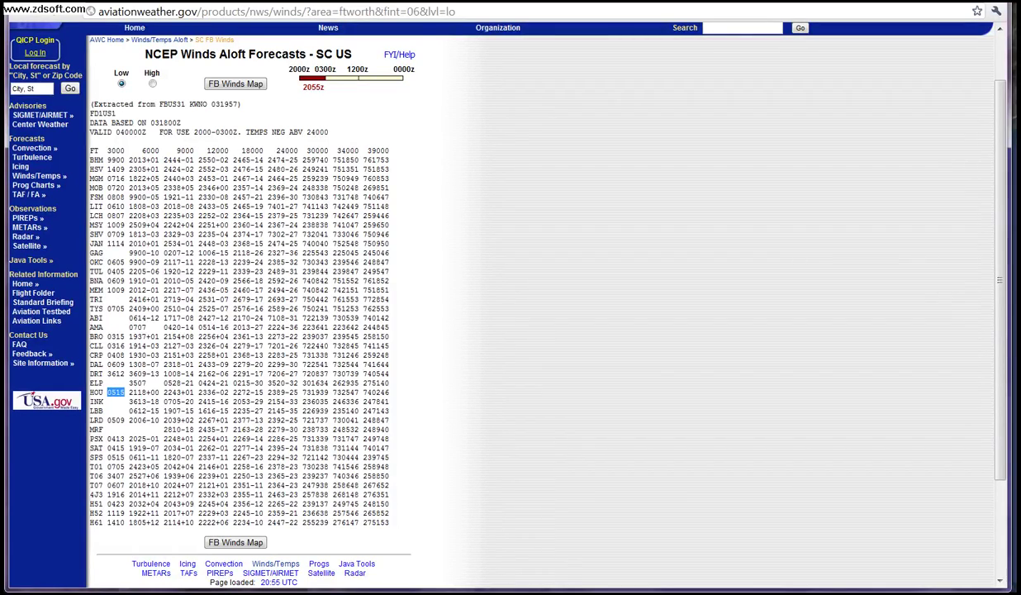
{"action": "key", "text": "alt+Tab"}
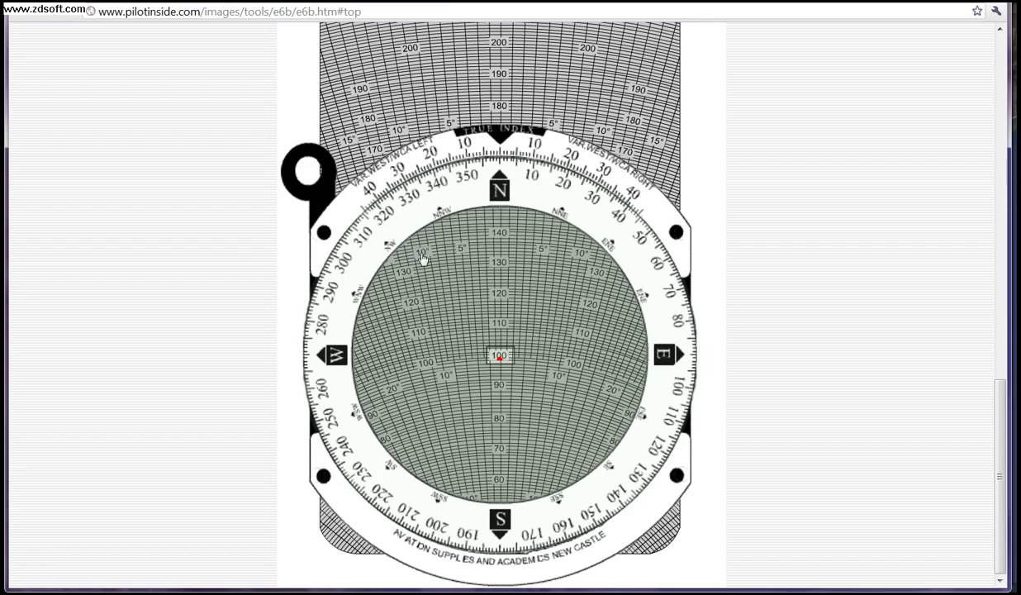
Turn the compass ring a few degrees counter-clockwise and mark the red wind dot on the grid.
{"action": "left_click", "coordinate": [452, 174]}
{"action": "left_click_drag", "start_coordinate": [450, 177], "coordinate": [412, 184]}
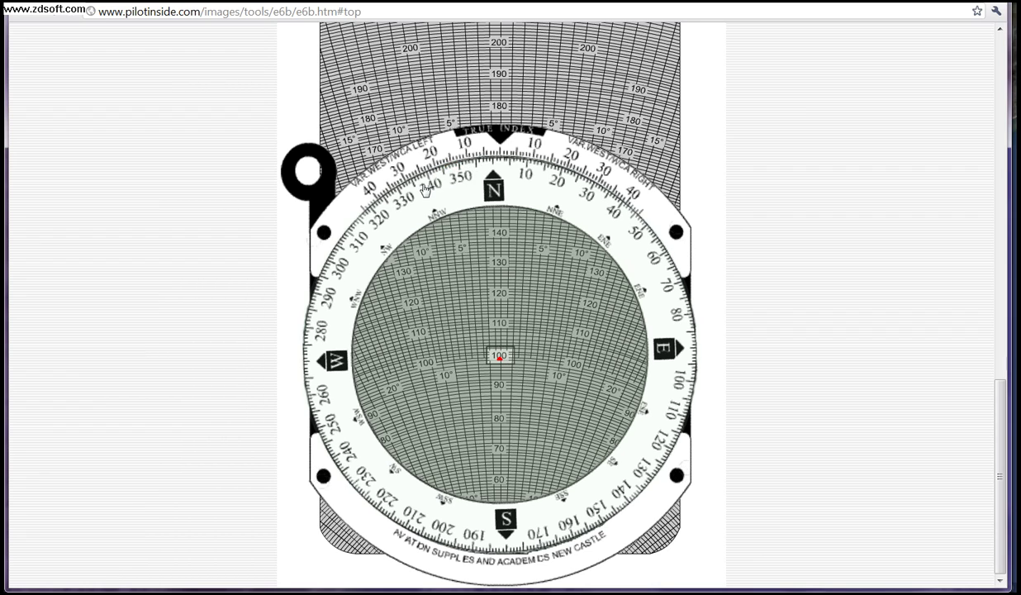
{"action": "left_click", "coordinate": [357, 237]}
{"action": "mouse_move", "coordinate": [338, 251]}
{"action": "left_mouse_down"}
{"action": "mouse_move", "coordinate": [331, 295]}
{"action": "mouse_move", "coordinate": [330, 270]}
{"action": "mouse_move", "coordinate": [340, 256]}
{"action": "mouse_move", "coordinate": [355, 258]}
{"action": "left_mouse_up"}
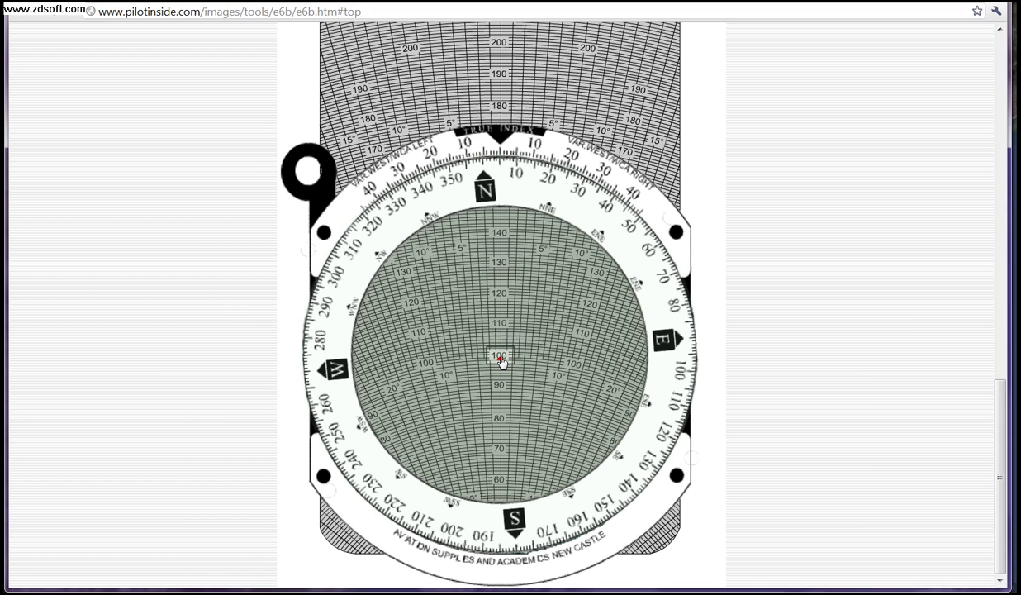
{"action": "left_click", "coordinate": [498, 310]}
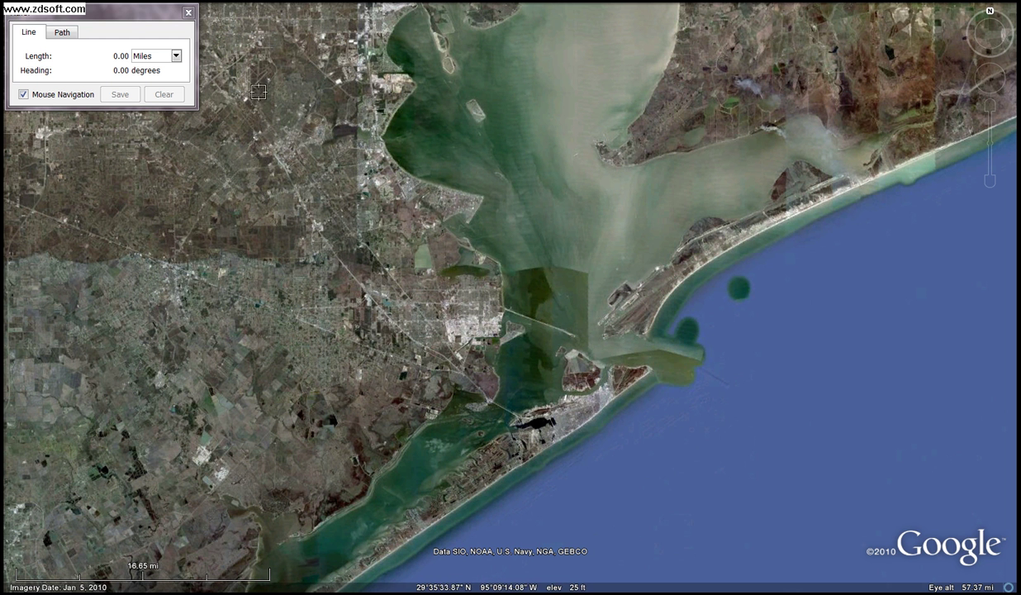
Remeasure the course in miles: 29.38 mi on a heading of 142.51°.
{"action": "left_click", "coordinate": [256, 80]}
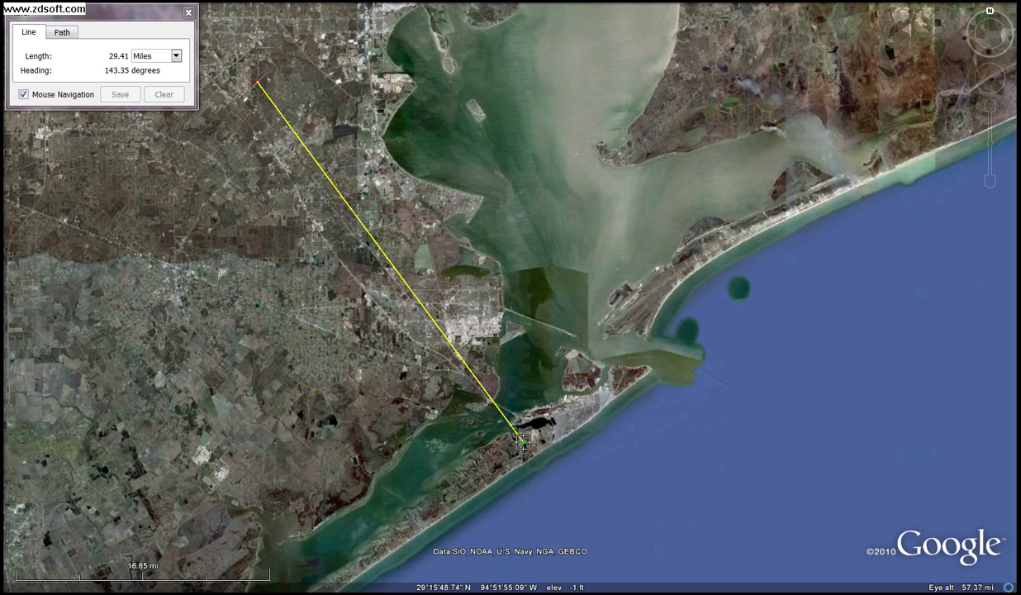
{"action": "left_click", "coordinate": [528, 435]}
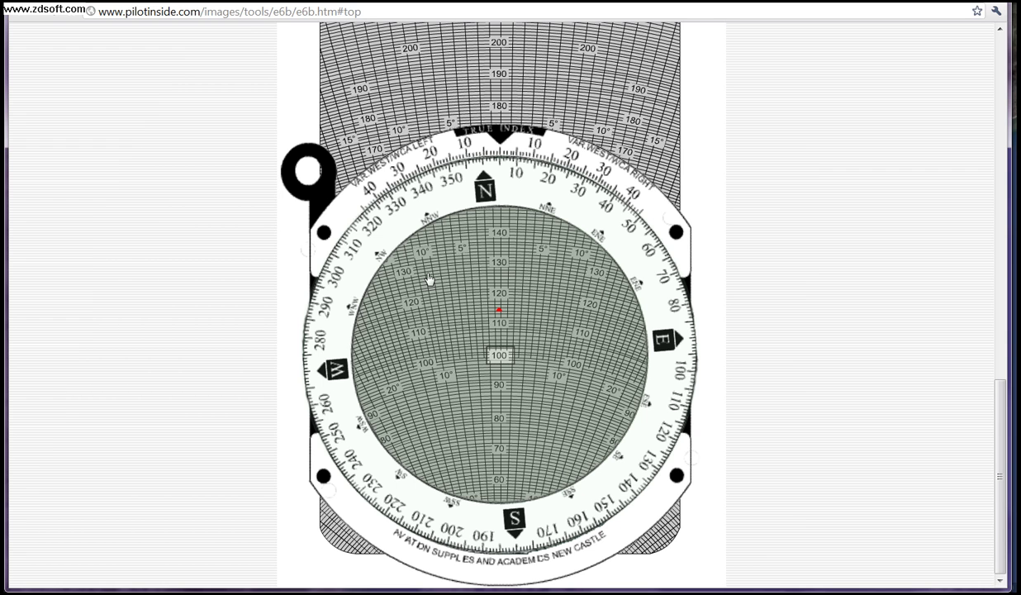
Rotate the compass ring counterclockwise until about 142° sits under the true index.
{"action": "left_click_drag", "start_coordinate": [339, 229], "coordinate": [323, 390]}
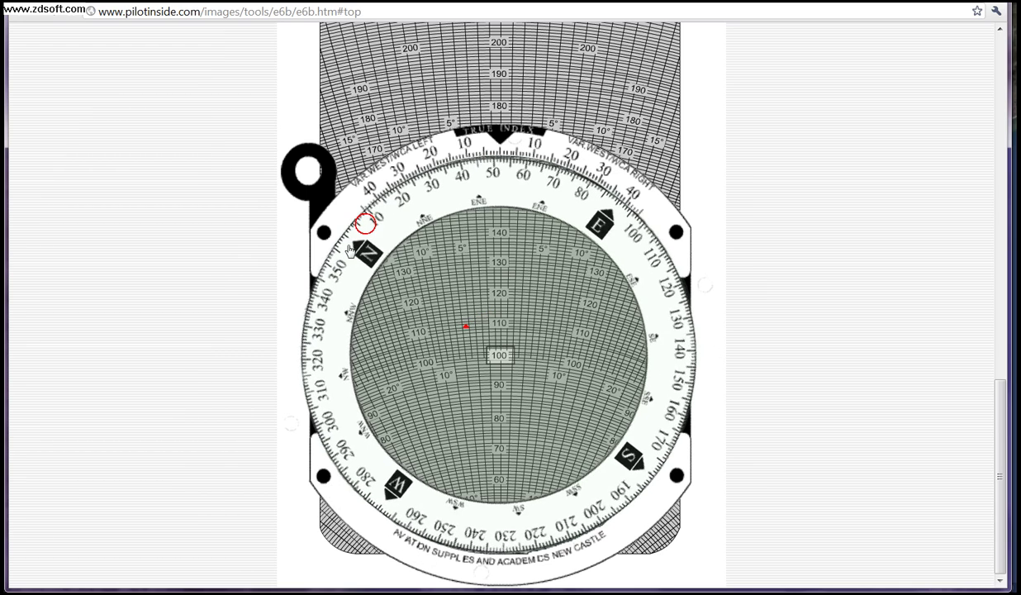
{"action": "left_click_drag", "start_coordinate": [357, 219], "coordinate": [343, 395]}
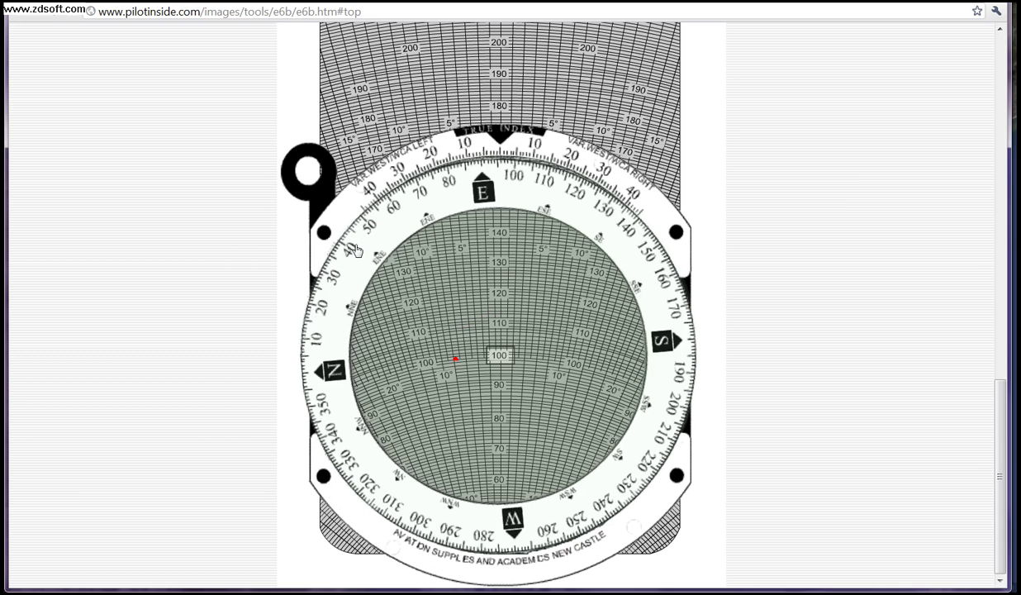
{"action": "left_click_drag", "start_coordinate": [345, 242], "coordinate": [318, 390]}
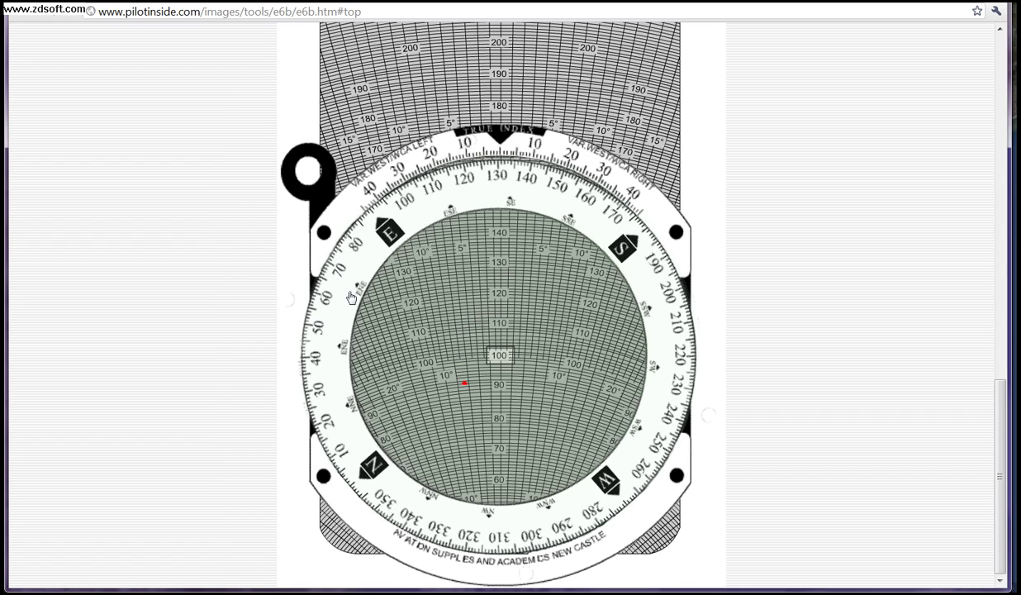
{"action": "mouse_move", "coordinate": [346, 272]}
{"action": "left_mouse_down"}
{"action": "mouse_move", "coordinate": [310, 308]}
{"action": "mouse_move", "coordinate": [307, 345]}
{"action": "mouse_move", "coordinate": [312, 332]}
{"action": "left_mouse_up"}
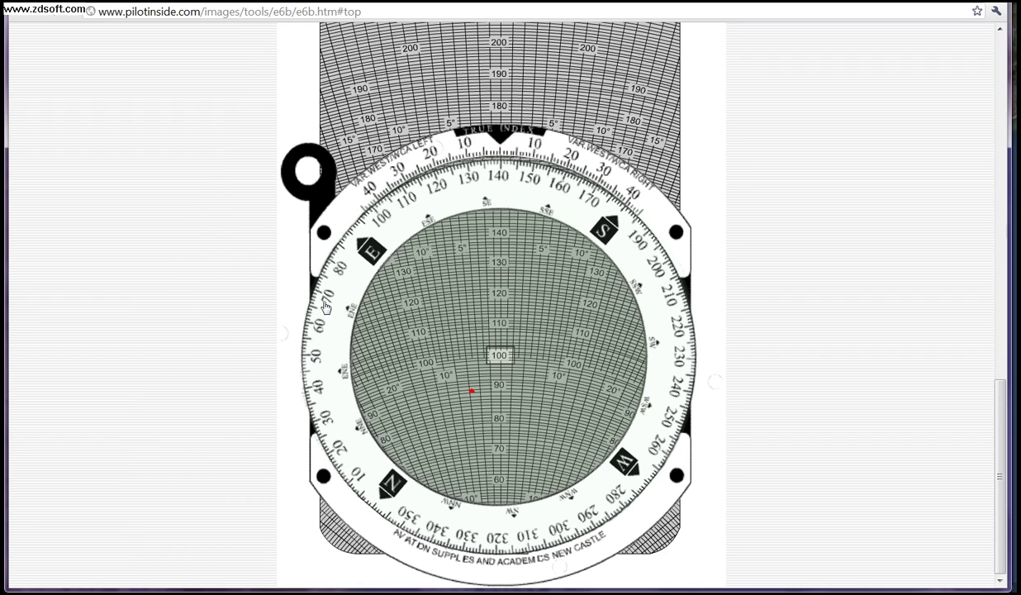
{"action": "left_click_drag", "start_coordinate": [312, 295], "coordinate": [320, 325]}
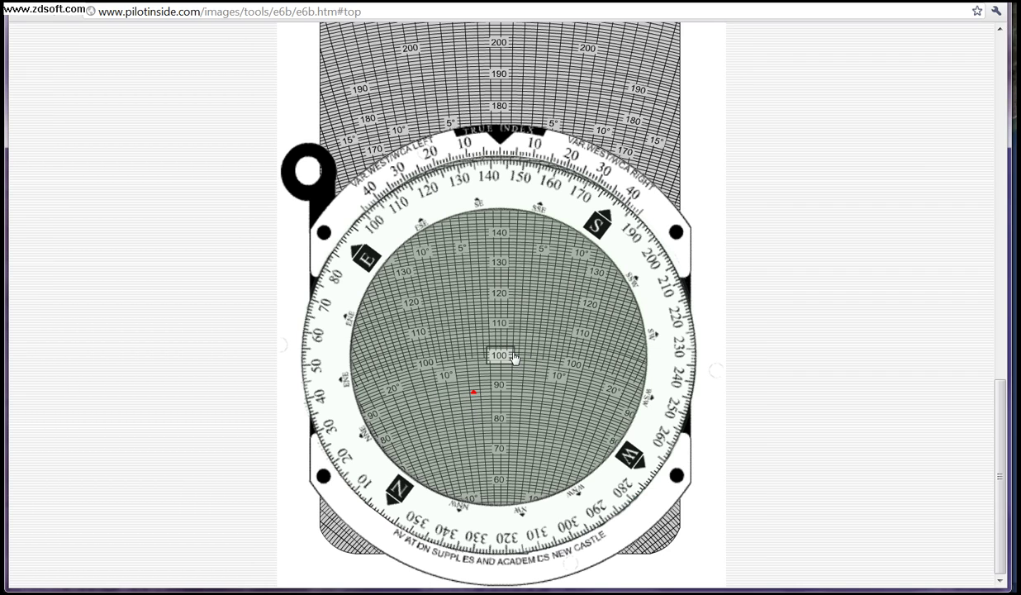
Slide the grid so the grommet sits on 140 knots, leaving the wind dot near 128.
{"action": "left_click_drag", "start_coordinate": [677, 232], "coordinate": [674, 113]}
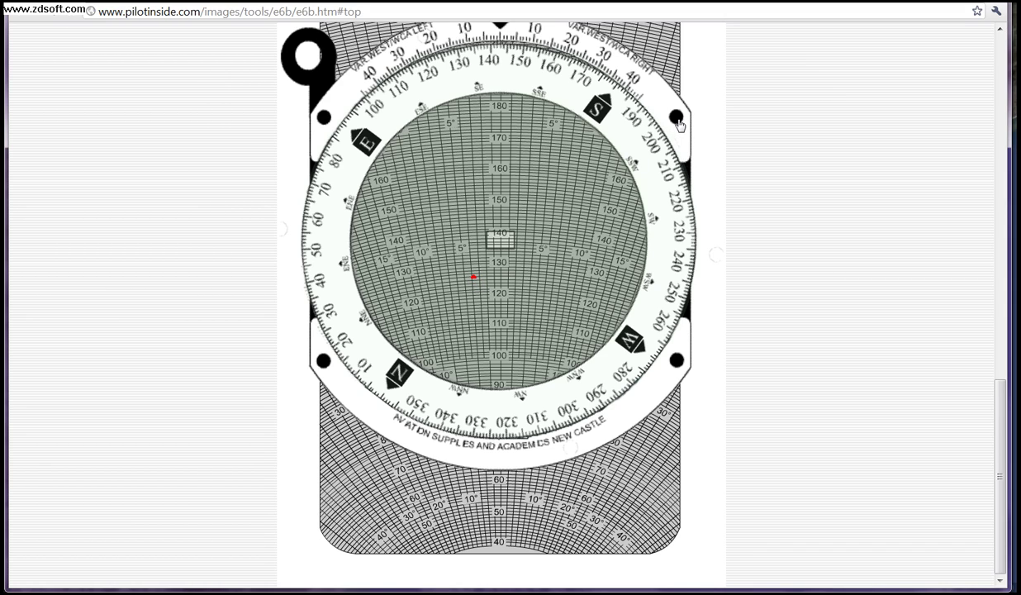
{"action": "left_click_drag", "start_coordinate": [677, 126], "coordinate": [681, 130]}
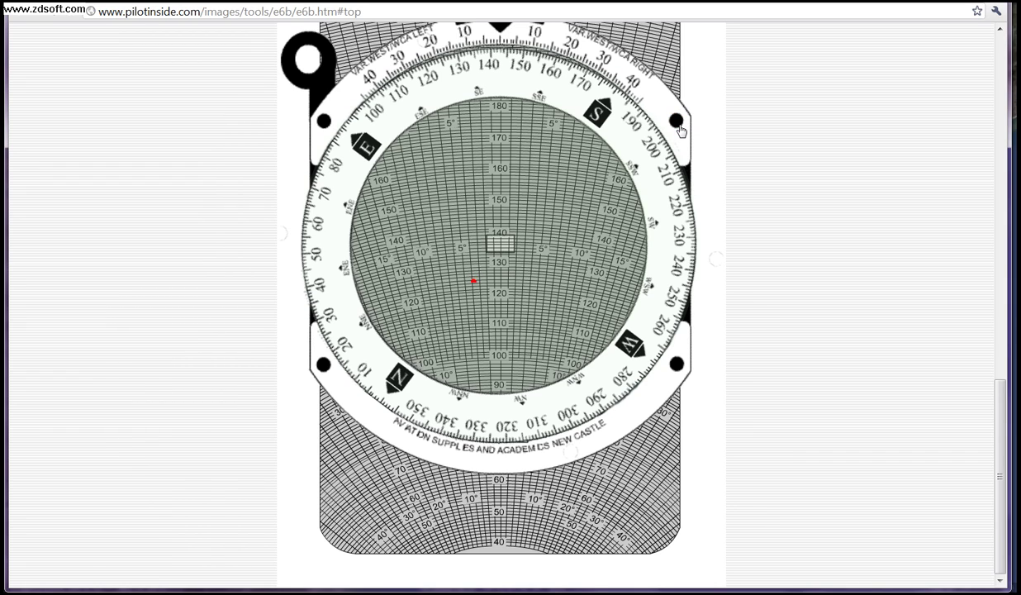